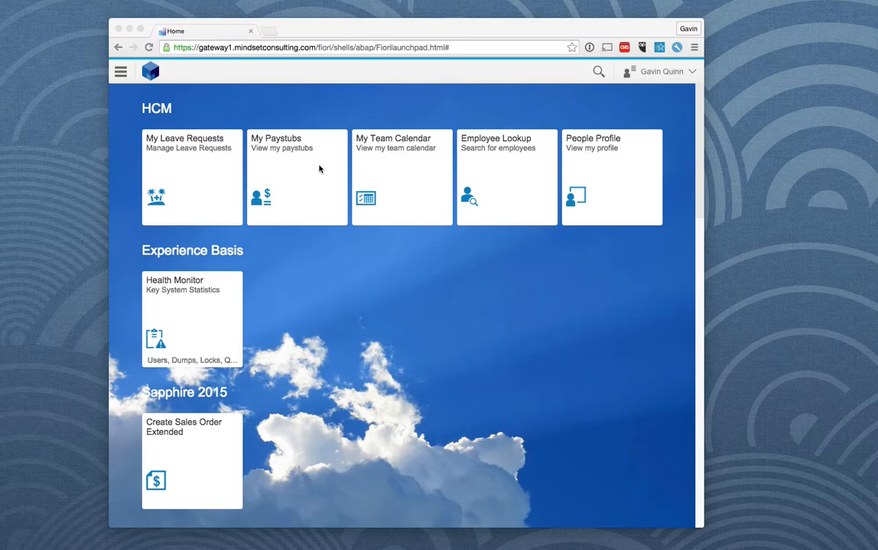
Step: Open the BW Query app from the launchpad's Analytics group
scroll(391, 317, "down", 5)
scroll(282, 178, "down", 5)
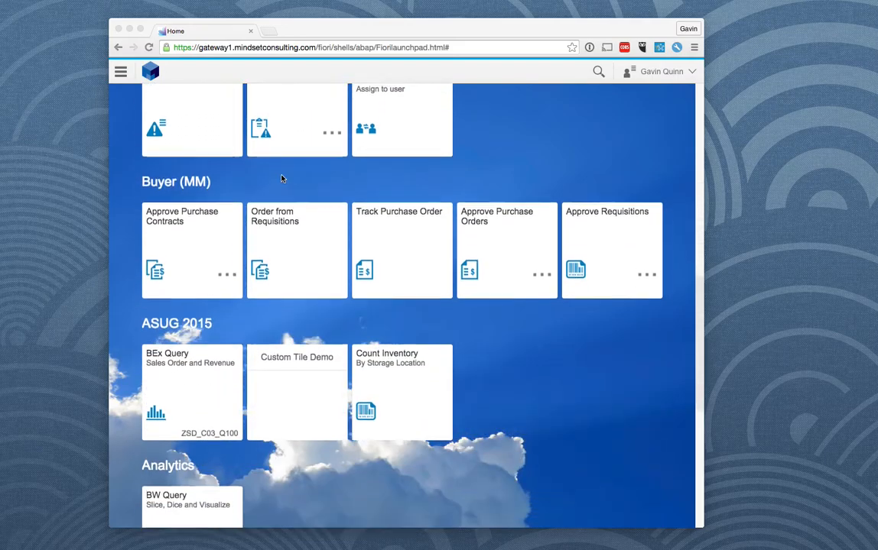
scroll(281, 179, "down", 5)
scroll(351, 210, "down", 1)
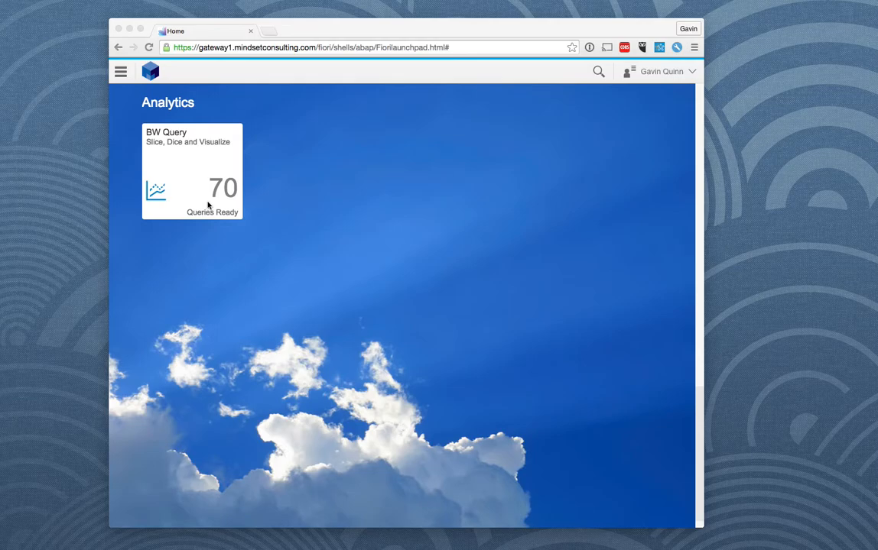
left_click(169, 137)
left_click(175, 142)
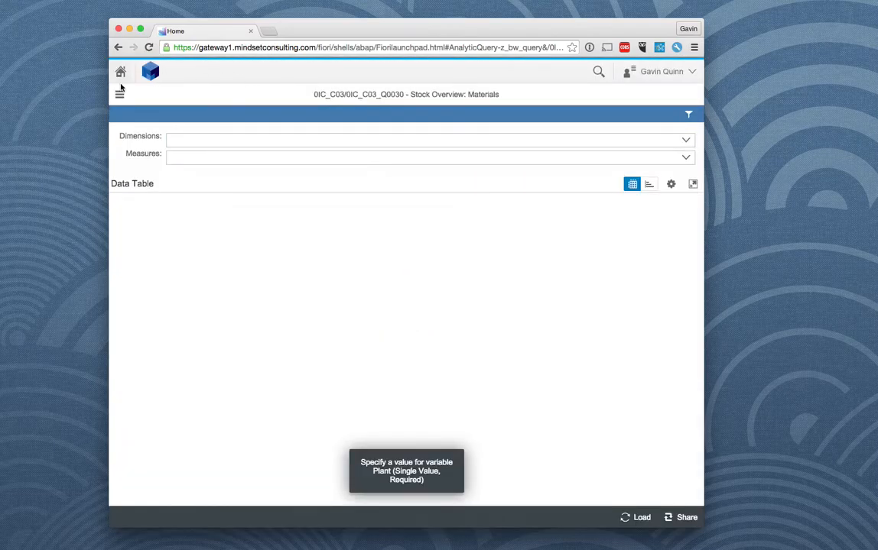
Step: Open the query "Sales Order and Sales Revenue Values" (0SD_C03/ZSD_C03_Q100) from the Queries Catalog
left_click(120, 94)
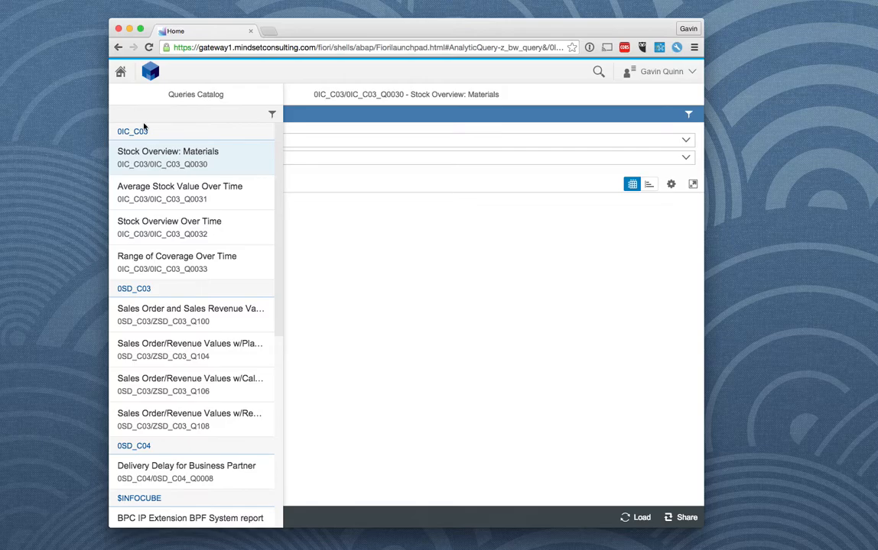
scroll(212, 316, "down", 10)
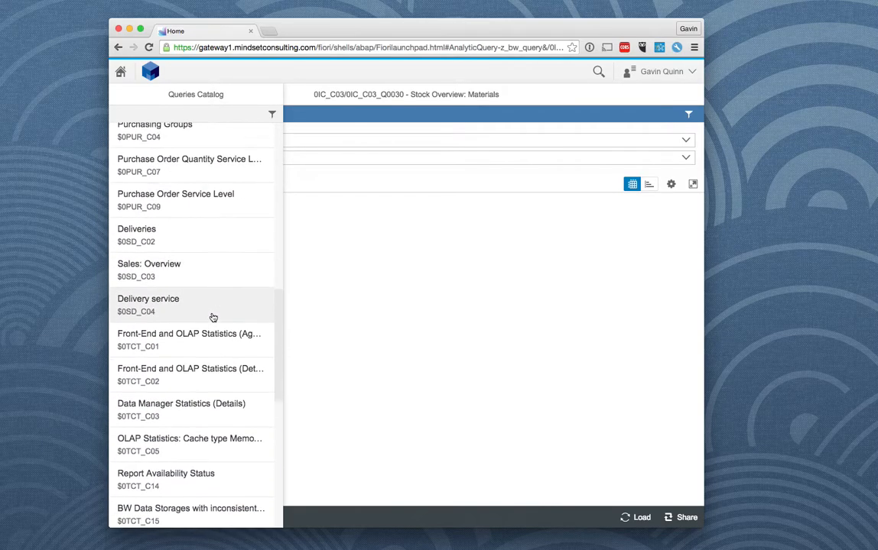
scroll(212, 316, "up", 10)
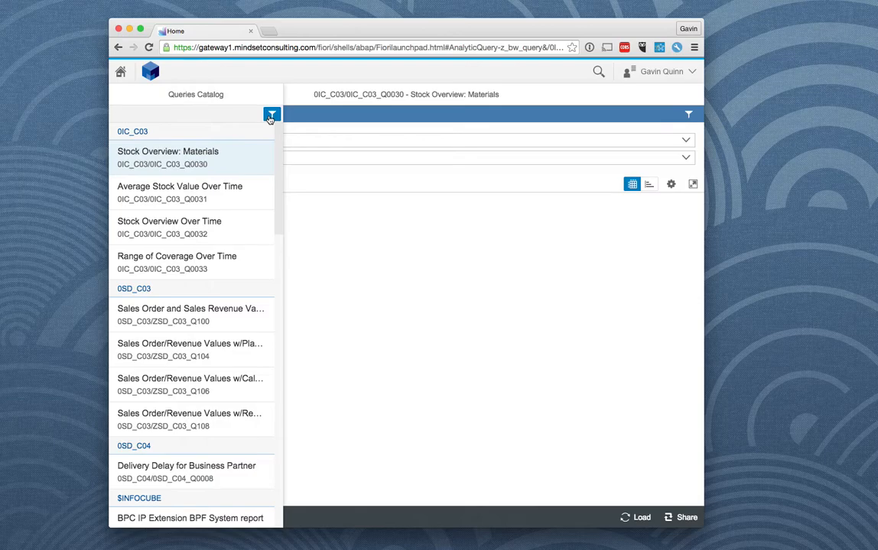
left_click(269, 118)
left_click(486, 337)
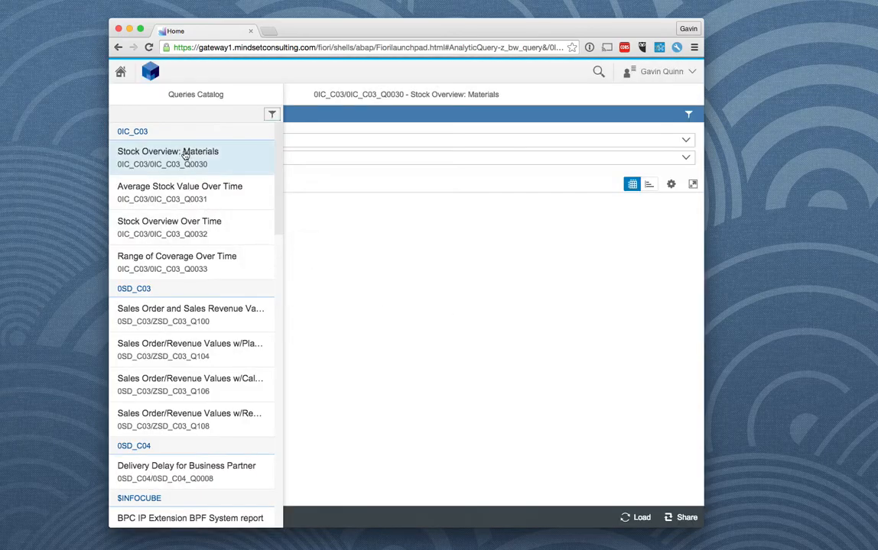
left_click(193, 324)
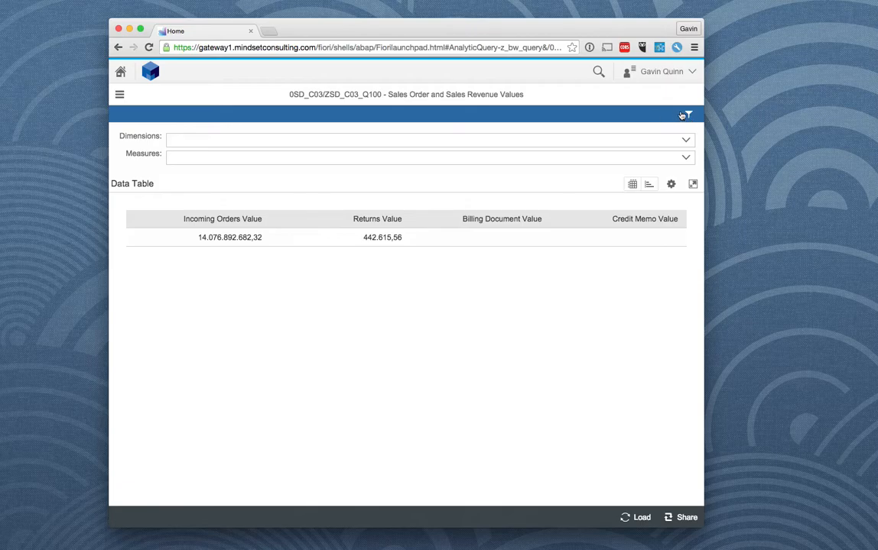
Step: Select Material and Sales Organization as the query's dimensions
left_click(652, 142)
left_click(687, 143)
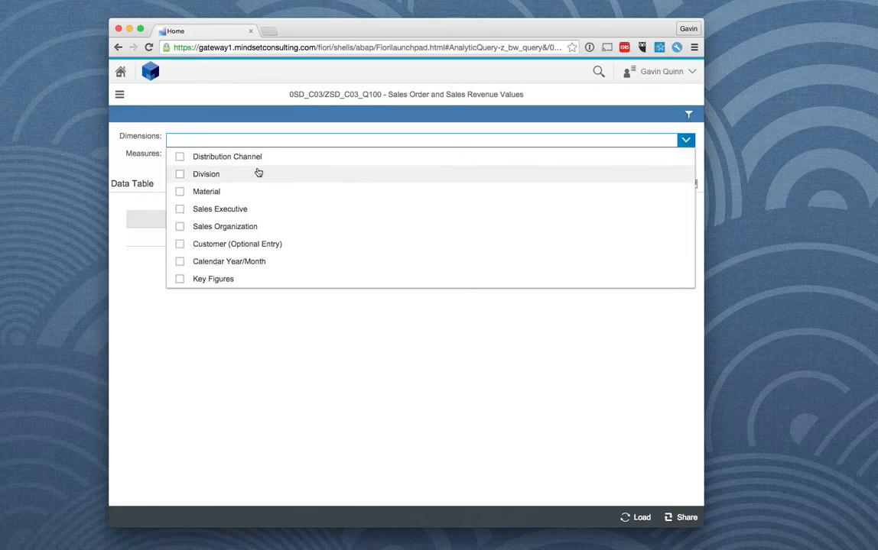
left_click(180, 192)
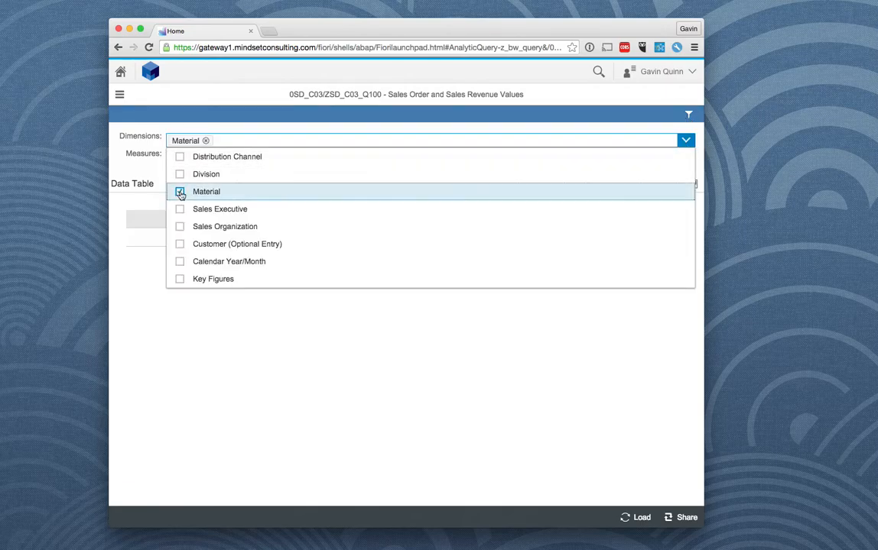
left_click(179, 228)
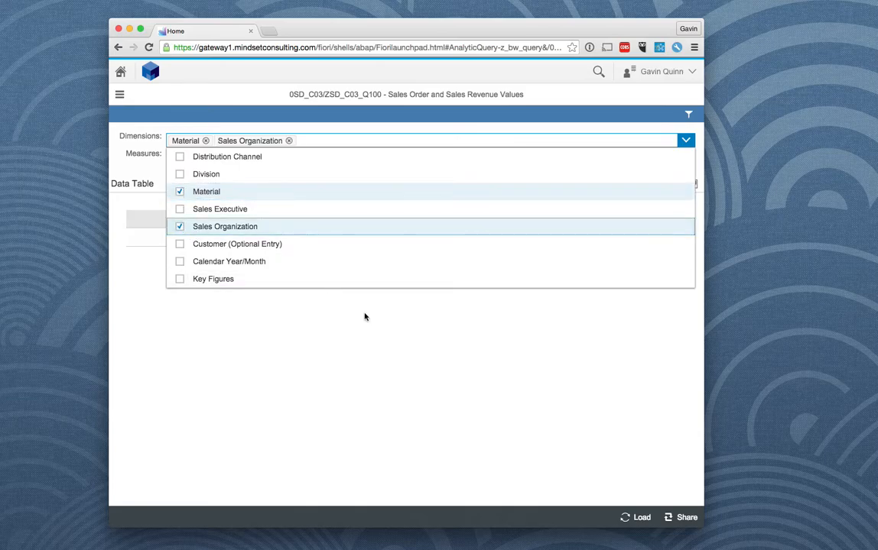
left_click(419, 310)
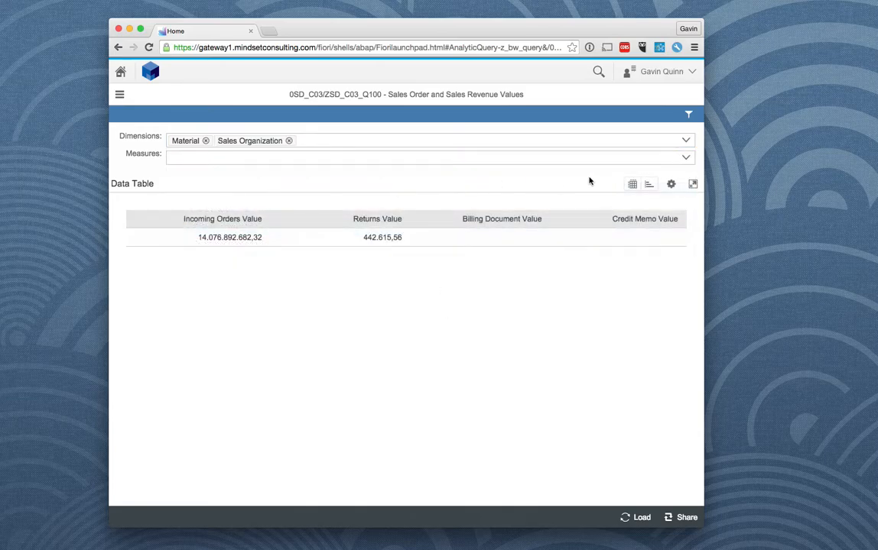
Step: Choose Incoming Orders Value as the measure and load the query data
left_click(686, 157)
left_click(180, 175)
left_click(234, 264)
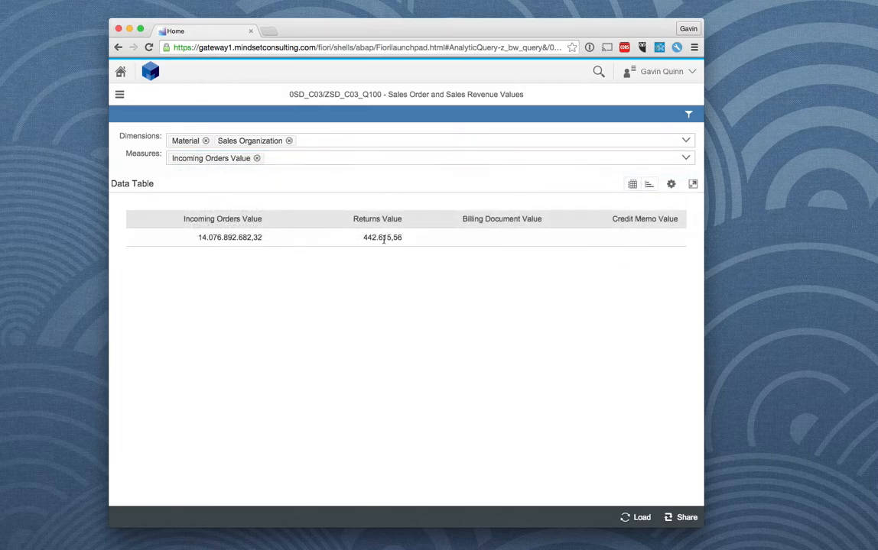
left_click(637, 518)
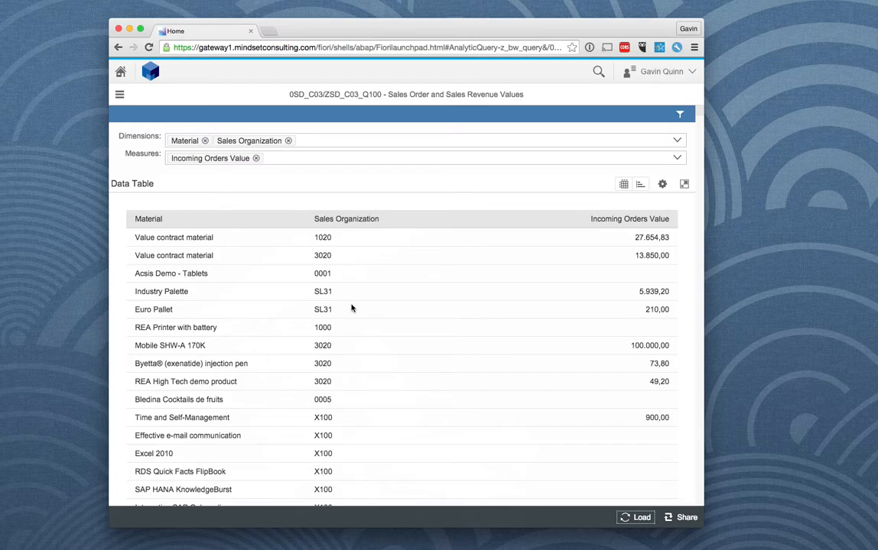
Step: Sort the data table by Incoming Orders Value in descending order
scroll(266, 359, "down", 3)
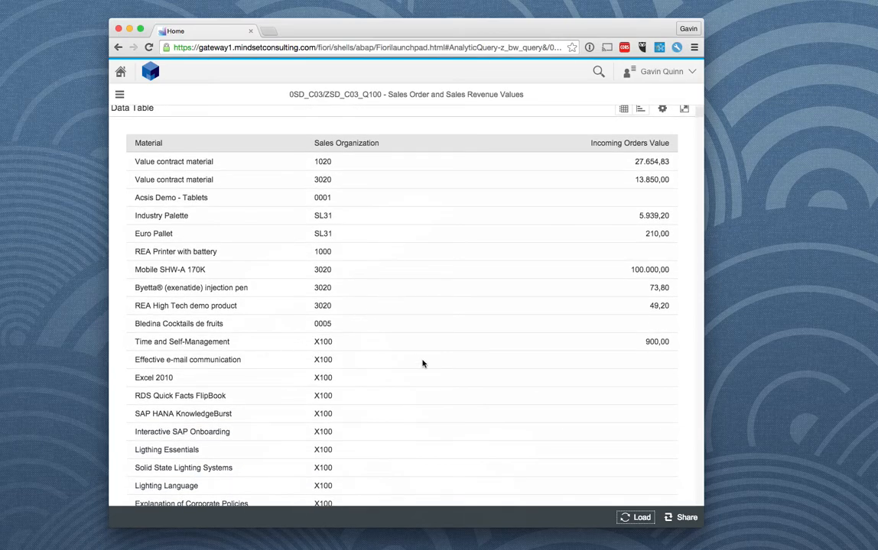
scroll(421, 362, "down", 10)
scroll(421, 362, "up", 15)
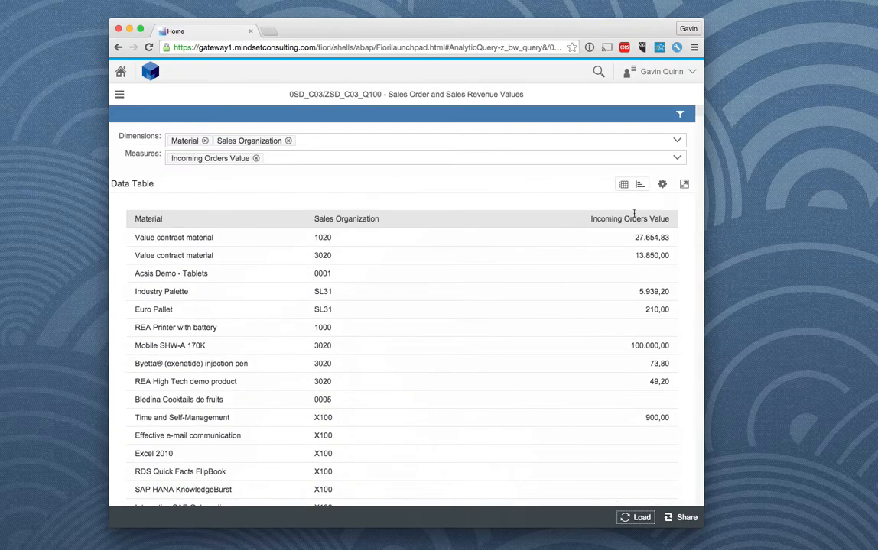
left_click(663, 185)
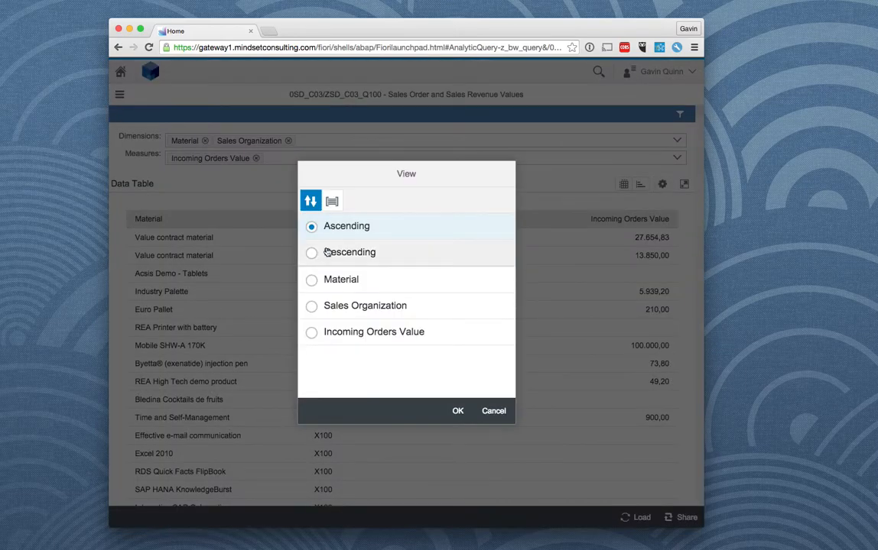
left_click(313, 253)
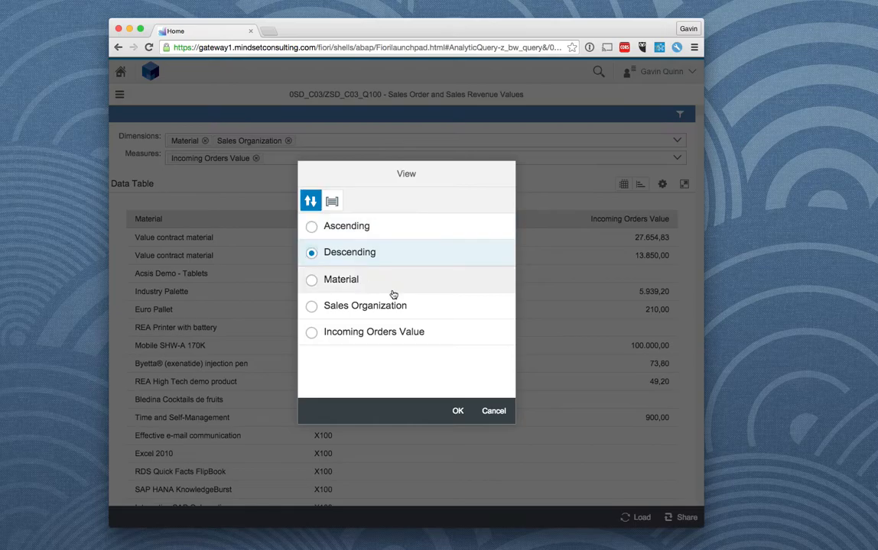
left_click(311, 332)
left_click(458, 411)
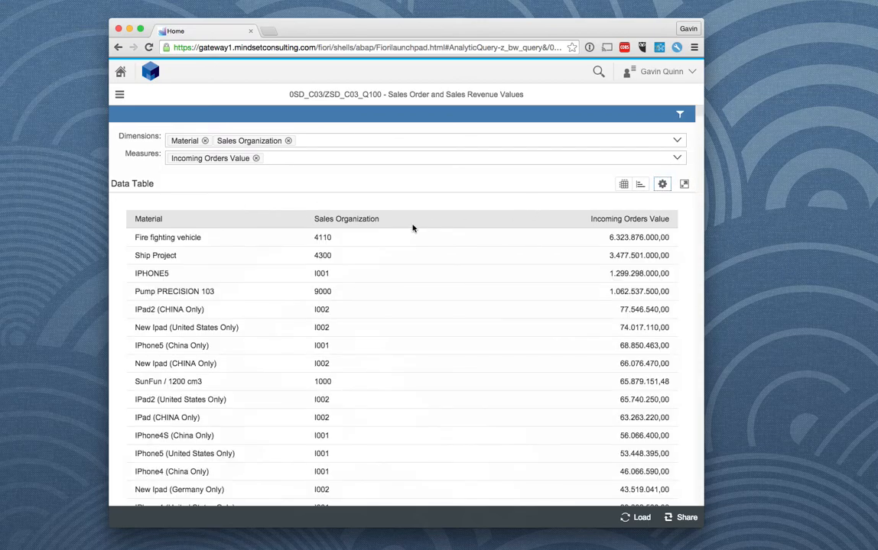
Step: Look through the sorted rows and filter the query to sales organization I001
scroll(527, 256, "down", 1)
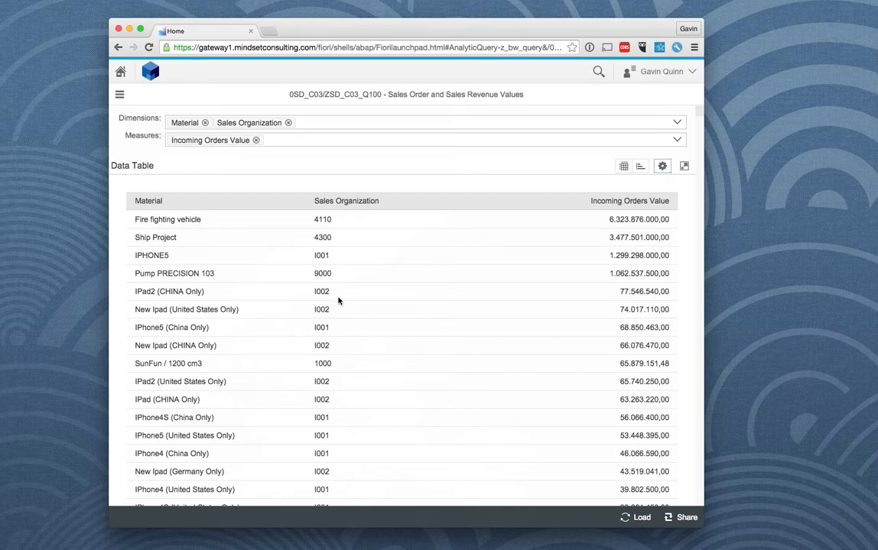
scroll(319, 323, "down", 4)
scroll(319, 325, "down", 10)
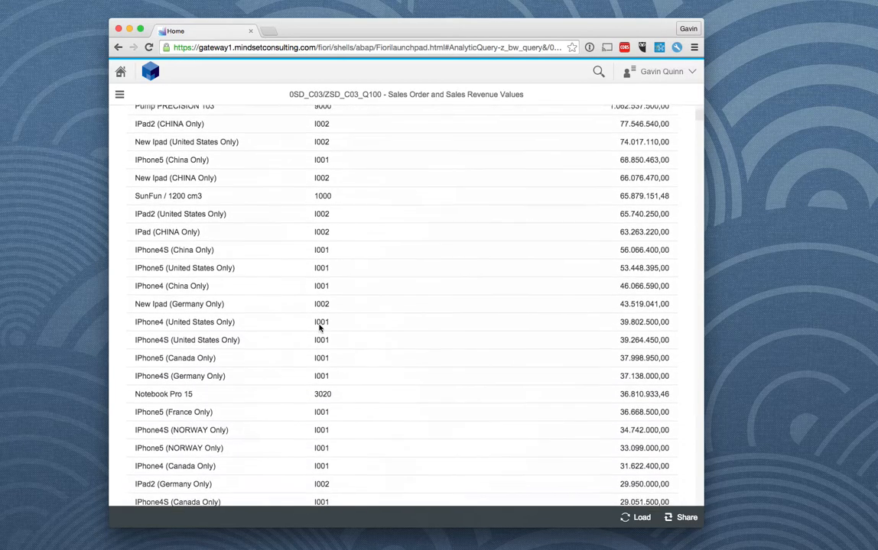
scroll(358, 373, "down", 16)
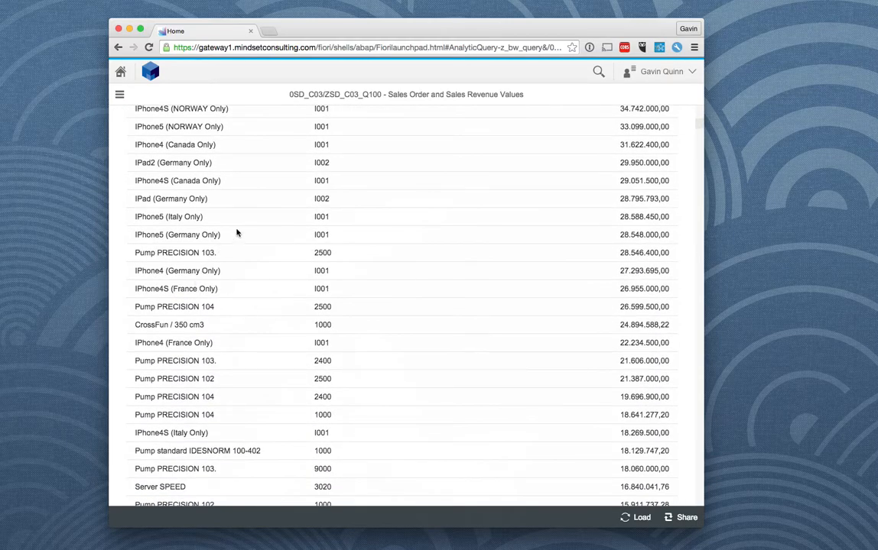
scroll(386, 223, "up", 20)
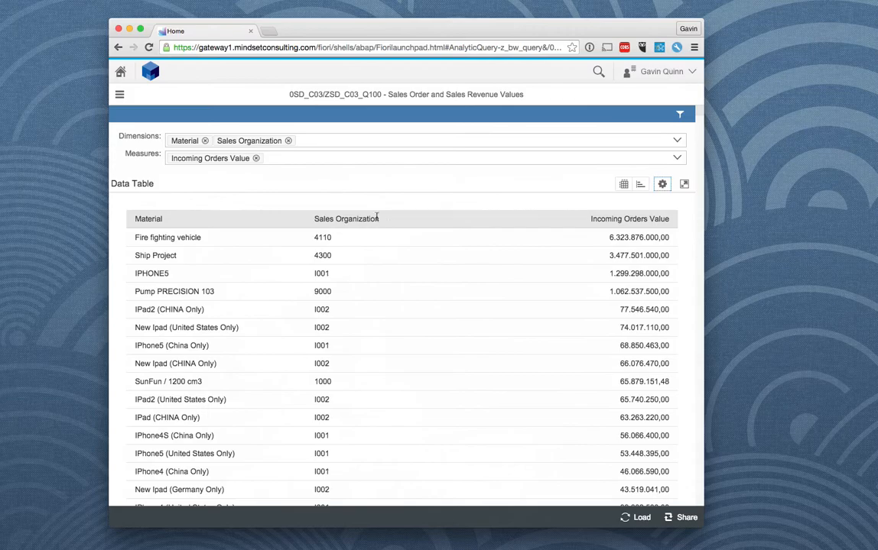
left_click(681, 115)
left_click(453, 275)
type("I001")
left_click(454, 350)
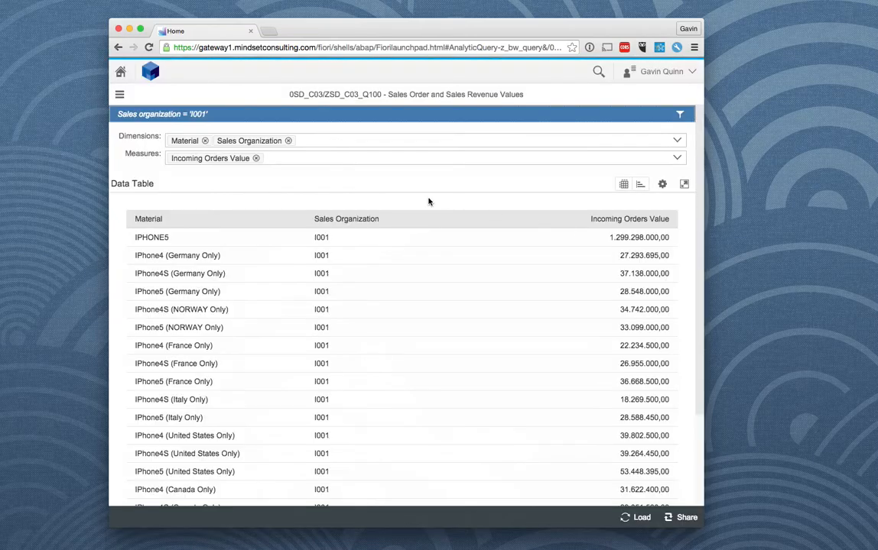
Step: Review the filtered rows and switch the query result from the data table to the chart view
scroll(440, 355, "down", 5)
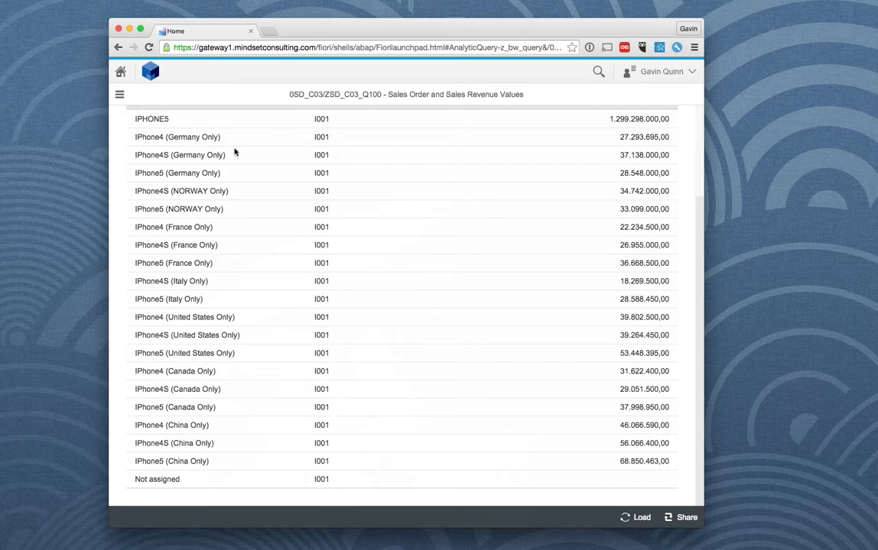
scroll(280, 183, "up", 8)
scroll(385, 280, "down", 7)
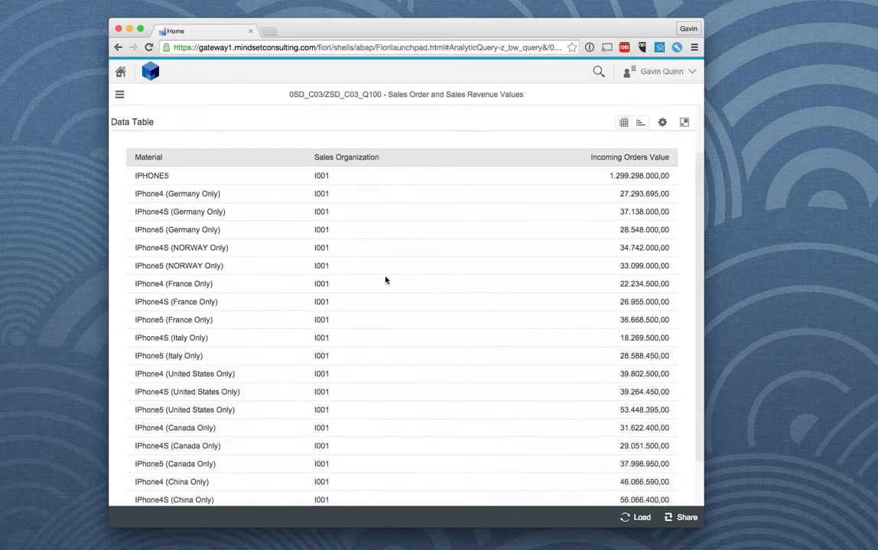
scroll(424, 278, "up", 5)
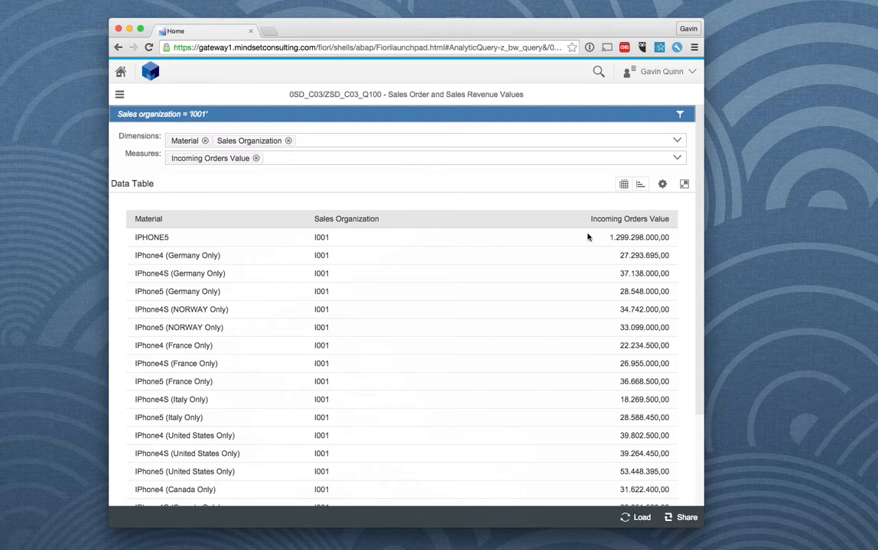
left_click(680, 516)
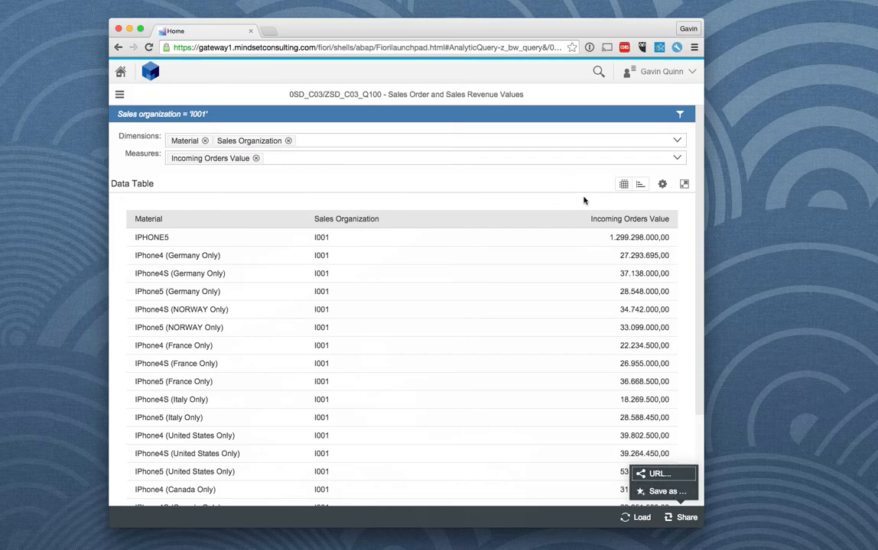
left_click(623, 185)
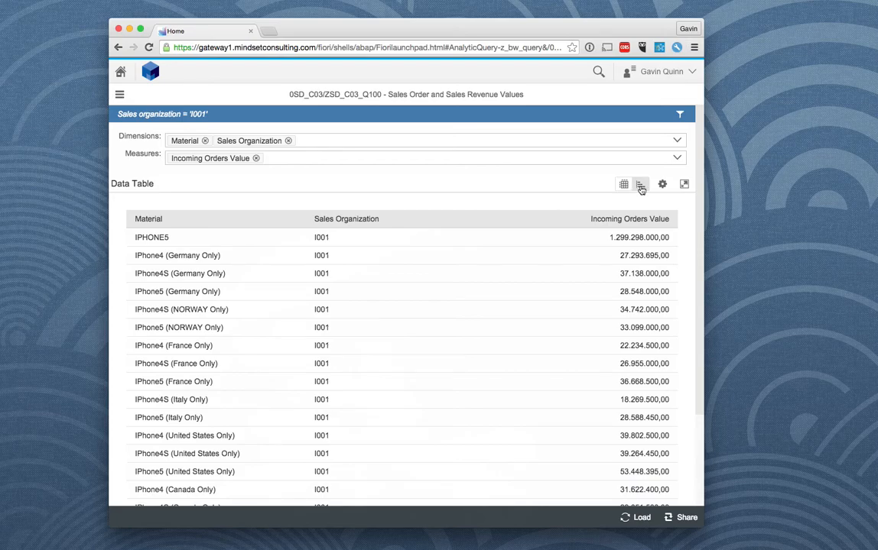
left_click(641, 187)
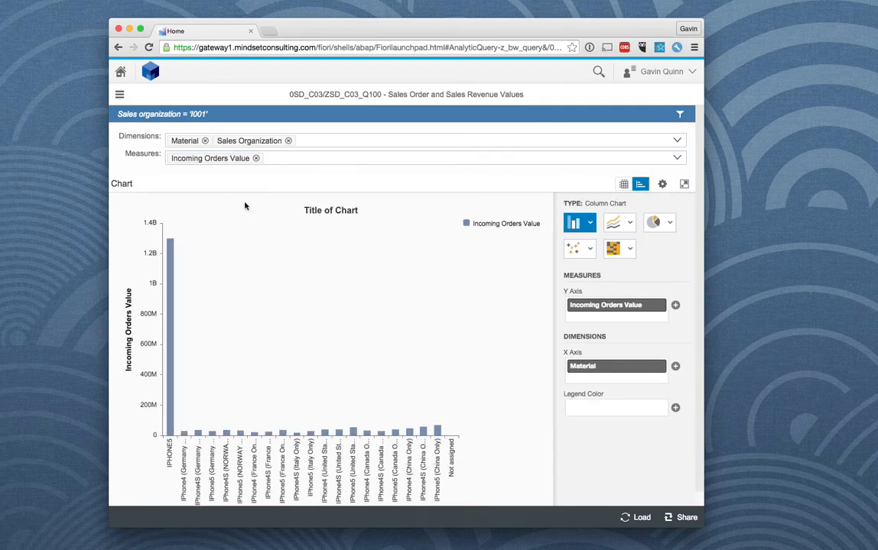
Step: Change the column chart of incoming orders by material to an area chart
mouse_move(169, 426)
left_click(590, 223)
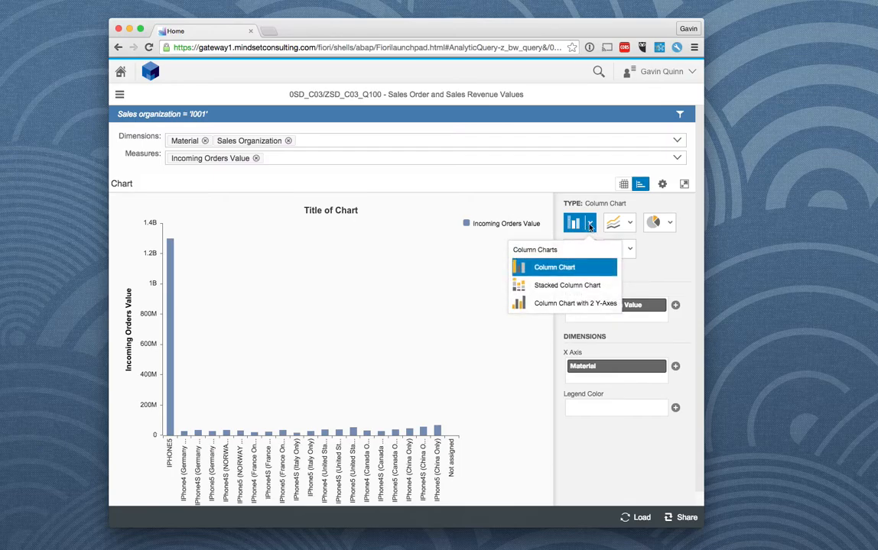
left_click(628, 224)
left_click(566, 285)
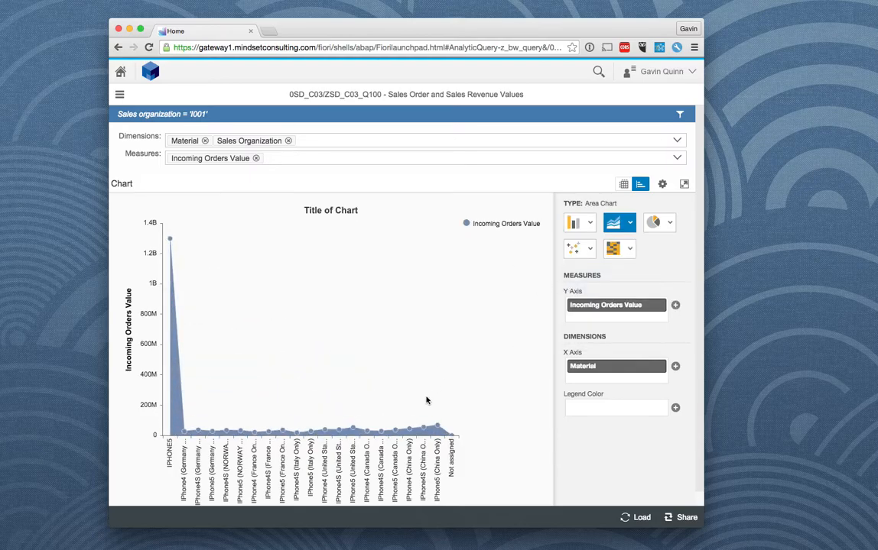
Step: Change the chart to a pie chart and highlight the IPhone4S (Italy Only) / I001 sector
left_click(656, 224)
left_click(647, 269)
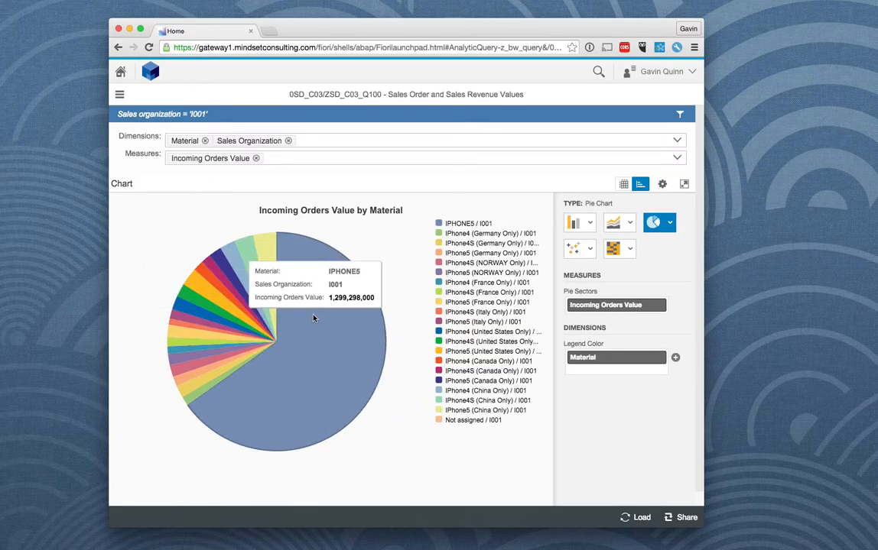
left_click(473, 316)
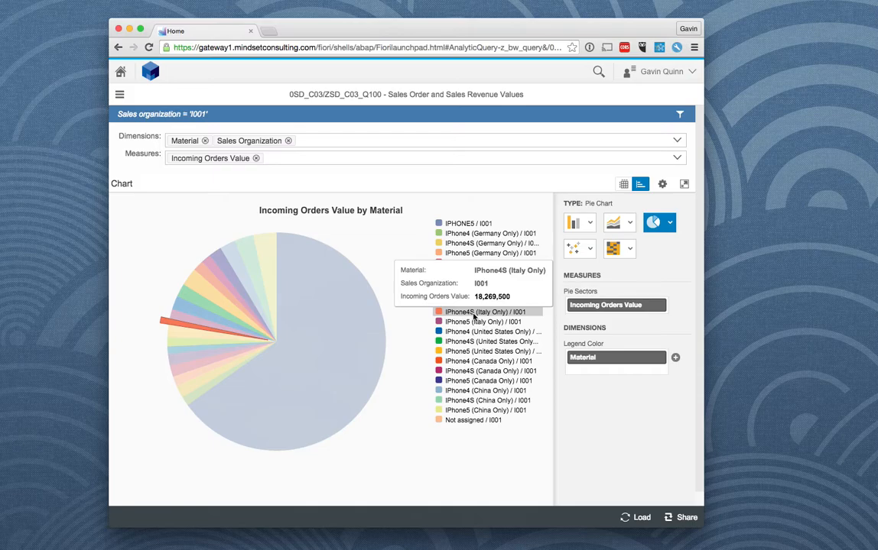
Step: Change the chart type to Tree Map
left_click(632, 251)
left_click(621, 311)
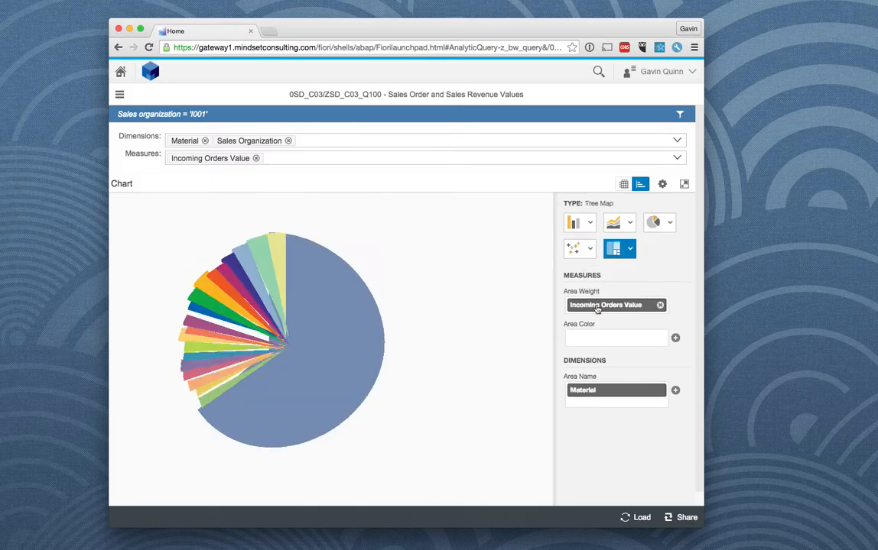
Step: Examine the tree map of incoming orders value by material, and switch the query result back to the data table
scroll(308, 313, "down", 1)
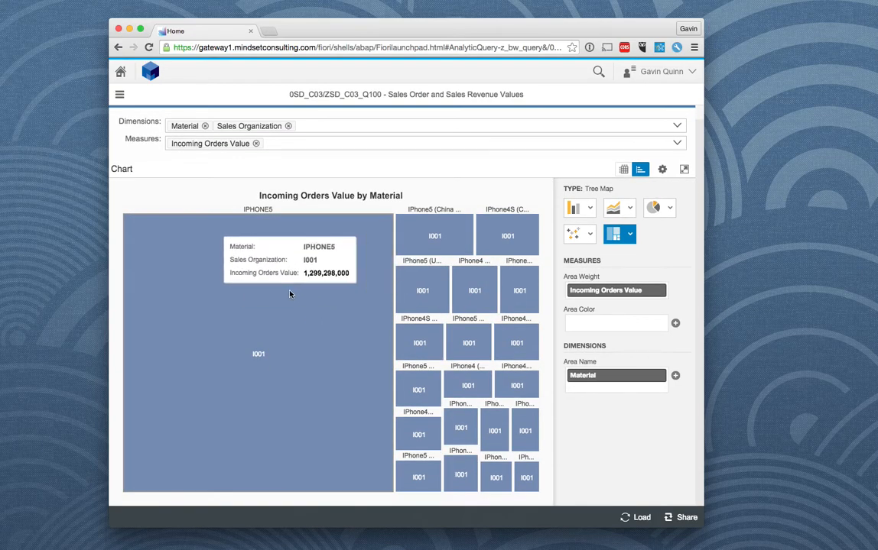
scroll(292, 283, "up", 1)
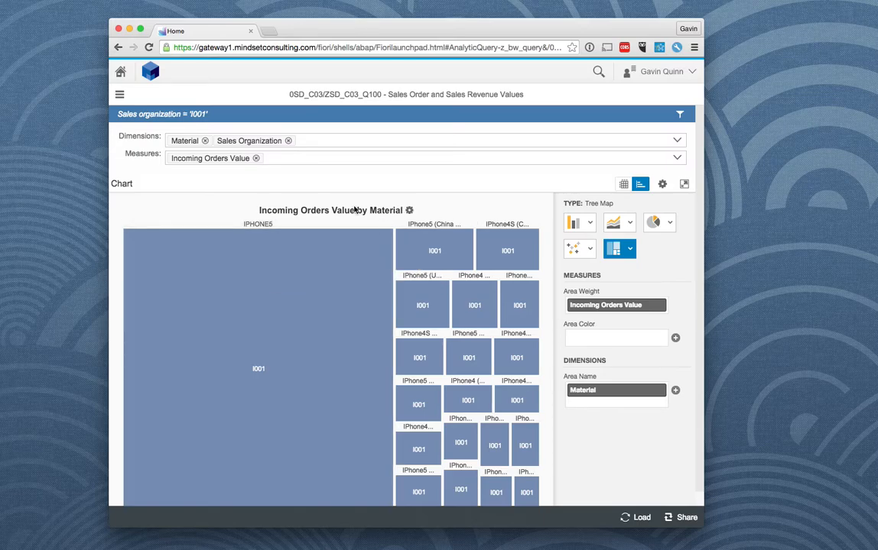
scroll(383, 328, "down", 1)
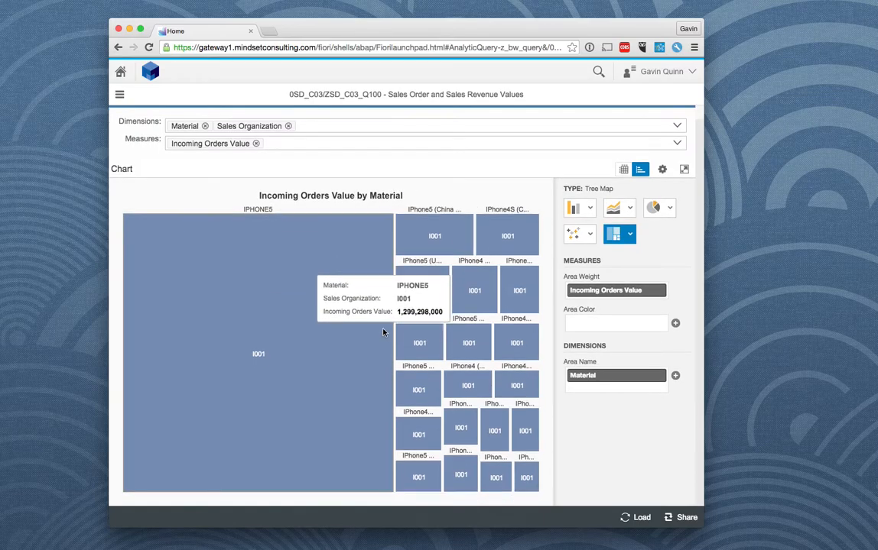
left_click(624, 170)
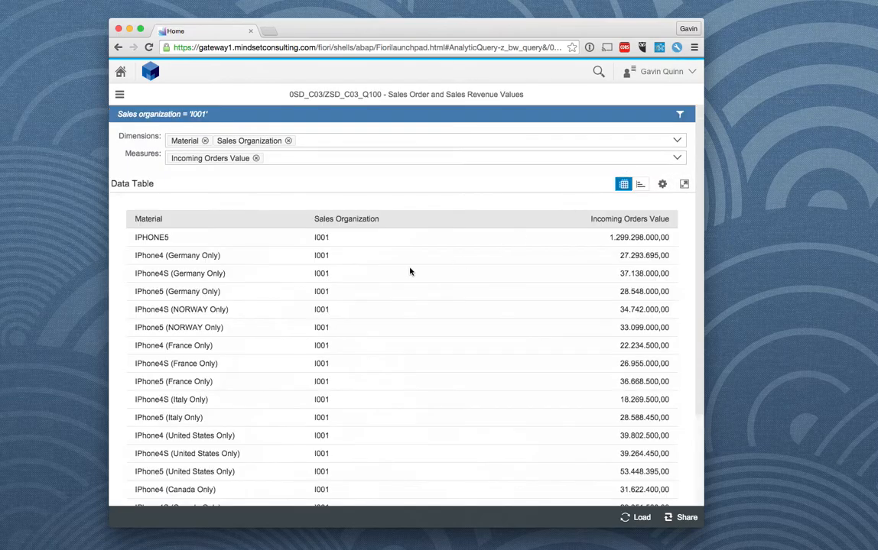
scroll(495, 396, "down", 1)
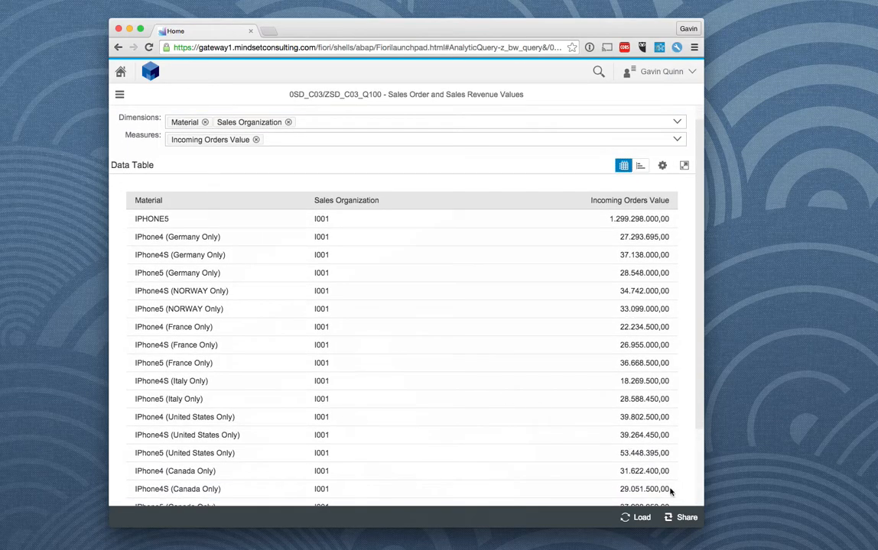
Step: Save the query as a launchpad tile in the My Home group with the info text "iPhone Sales", keeping the proposed title and subtitle
left_click(687, 519)
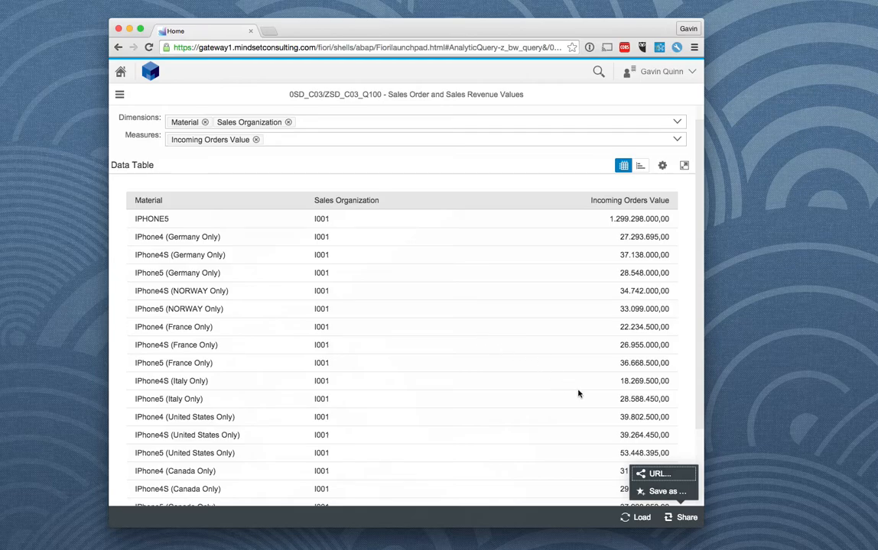
left_click(663, 492)
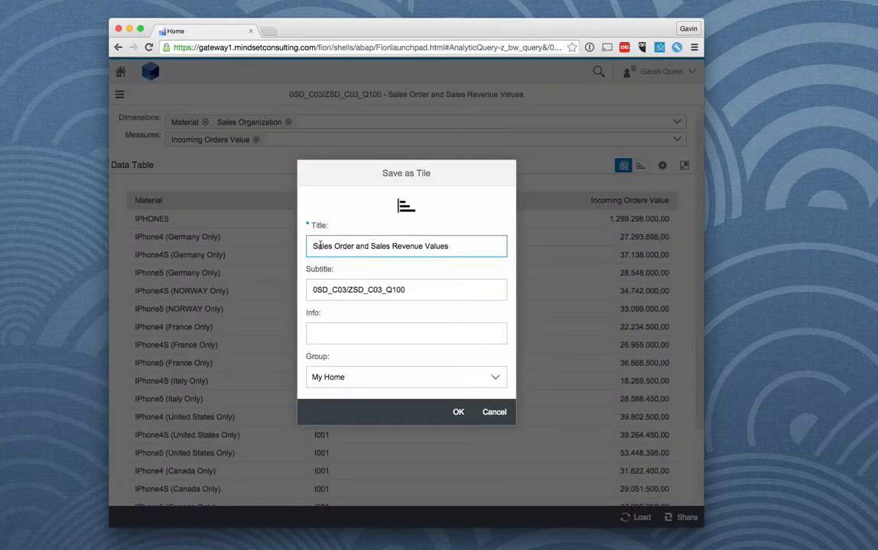
left_click(338, 333)
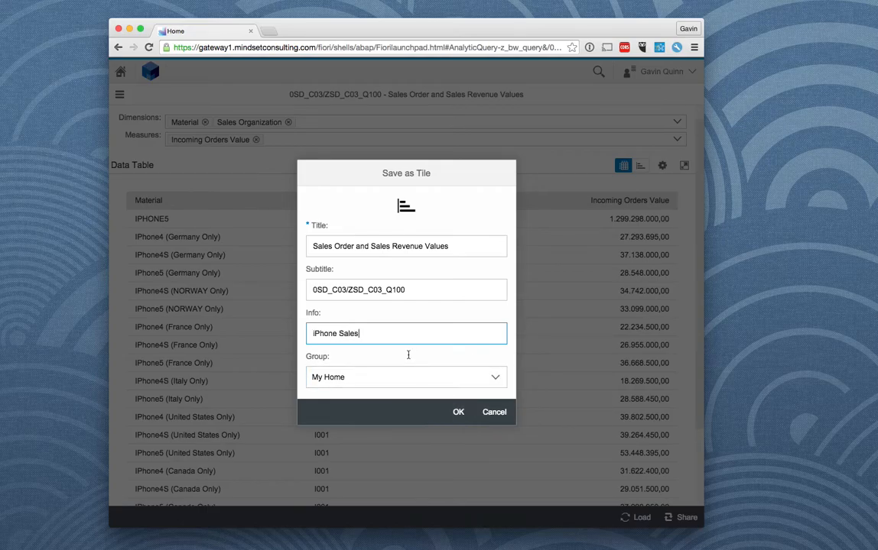
left_click(493, 377)
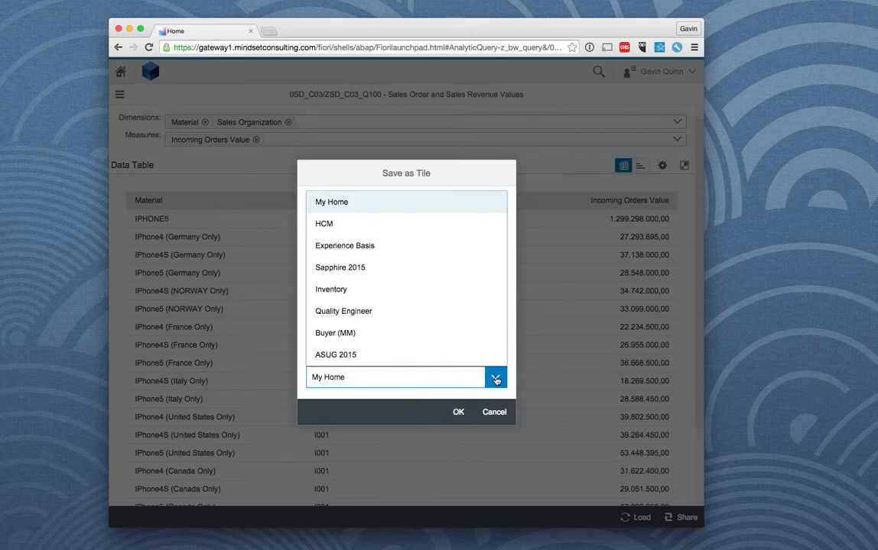
left_click(321, 203)
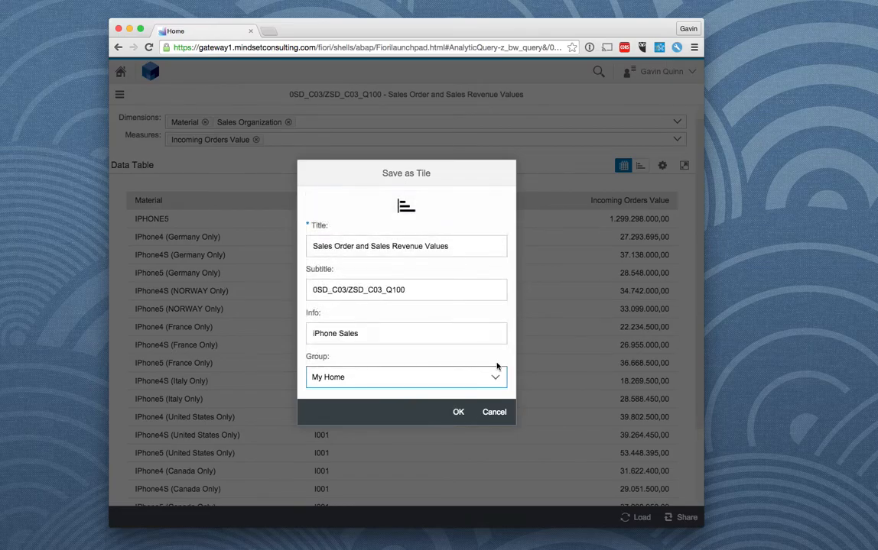
left_click(458, 412)
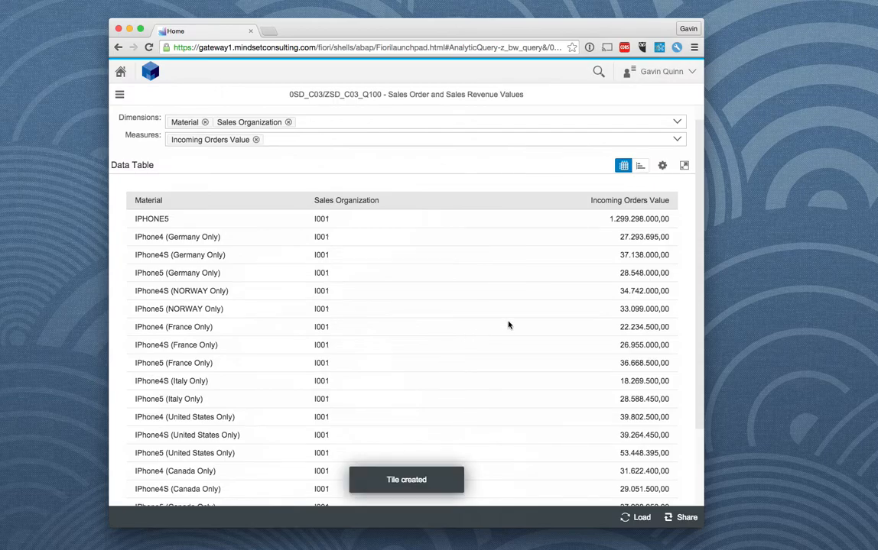
Step: Return to the launchpad home page and bring up the My Home group containing the saved query tile
left_click(120, 72)
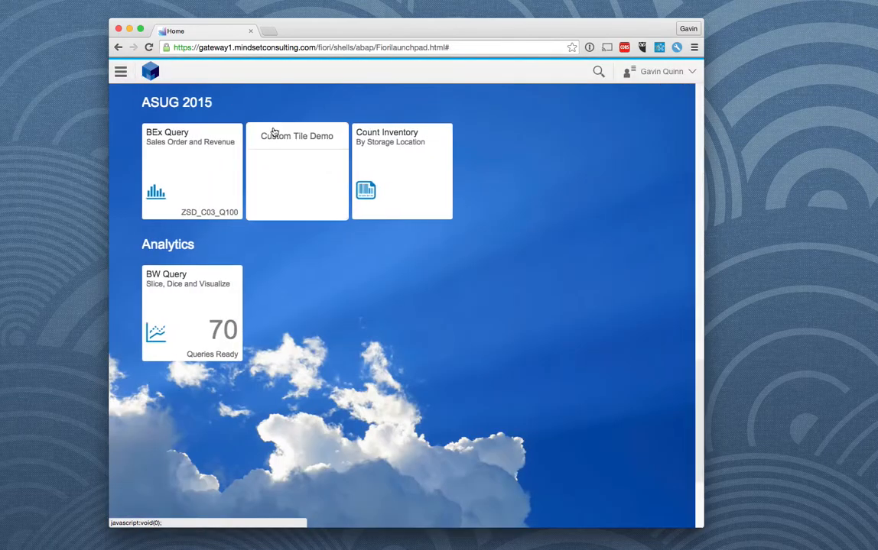
scroll(323, 237, "up", 10)
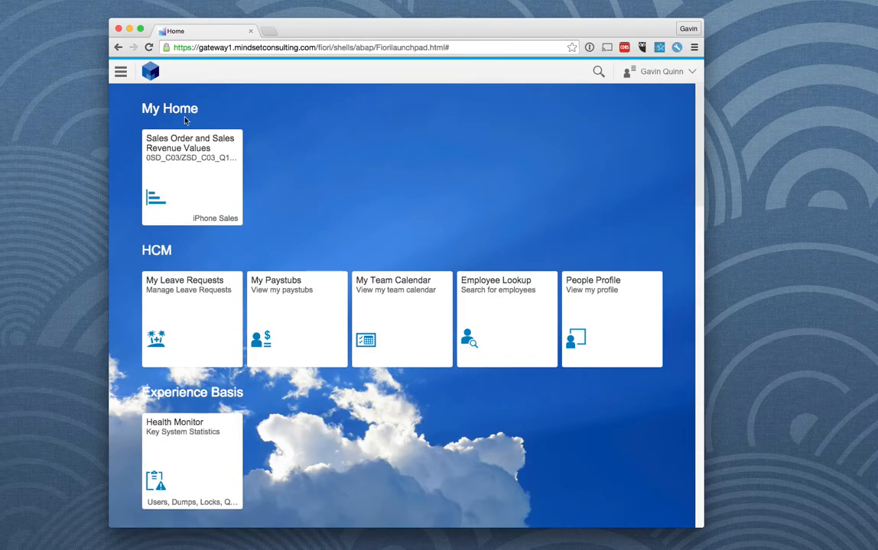